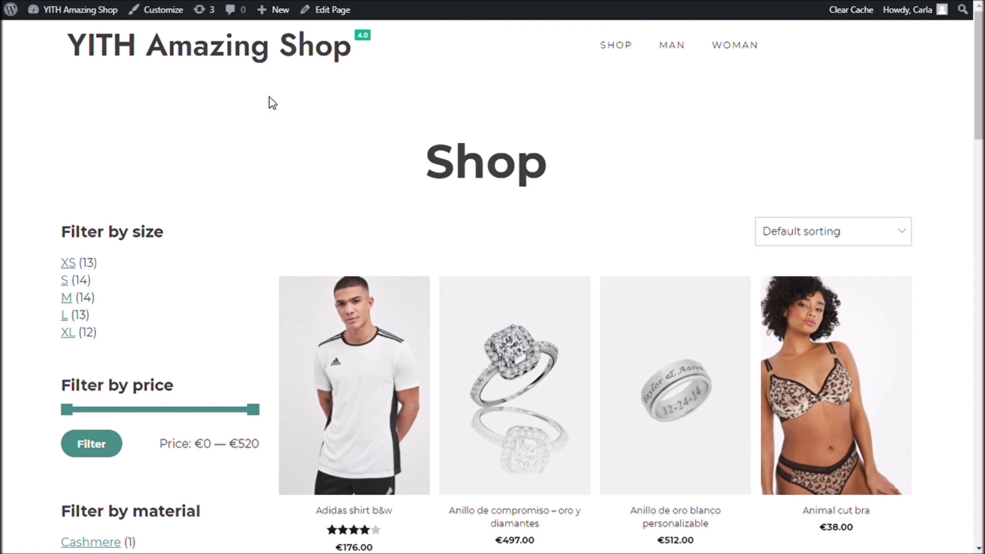
- Scroll down the Shop page to review its existing colour and stock sidebar filters
{"action": "scroll", "coordinate": [210, 223], "scroll_direction": "down", "scroll_amount": 2}
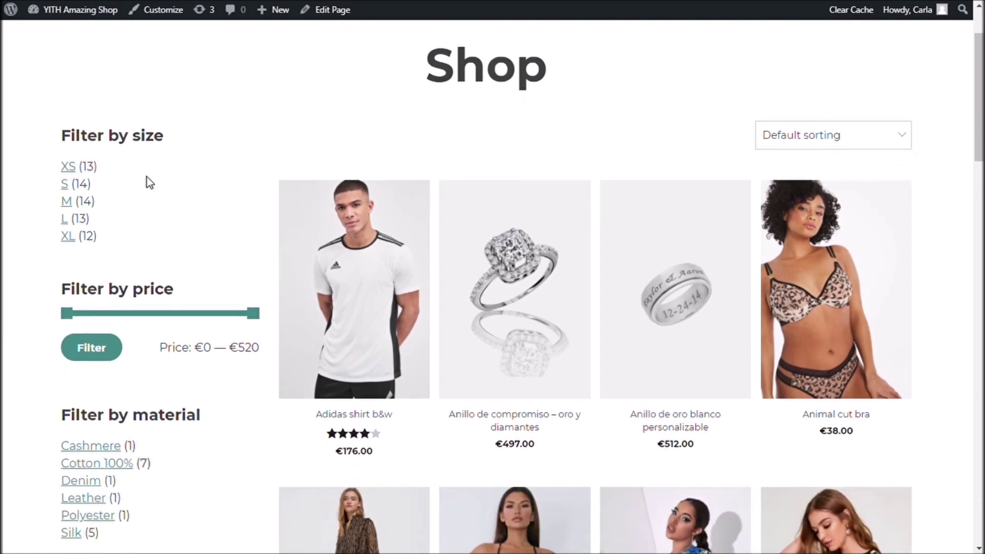
{"action": "scroll", "coordinate": [237, 242], "scroll_direction": "down", "scroll_amount": 2}
{"action": "scroll", "coordinate": [225, 333], "scroll_direction": "down", "scroll_amount": 2}
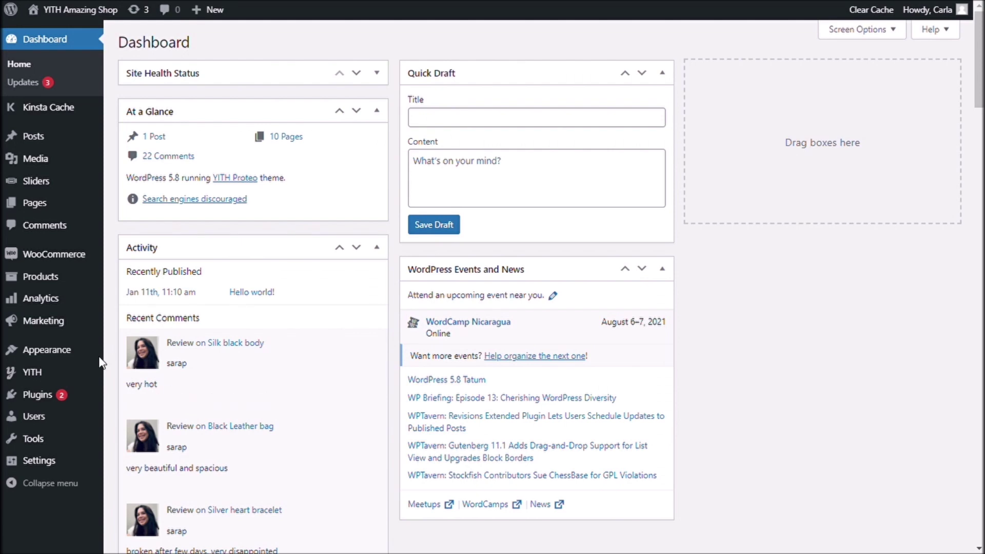
- Go to Appearance > Widgets and look through the Default sidebar's legacy YITH widgets
{"action": "mouse_move", "coordinate": [82, 355]}
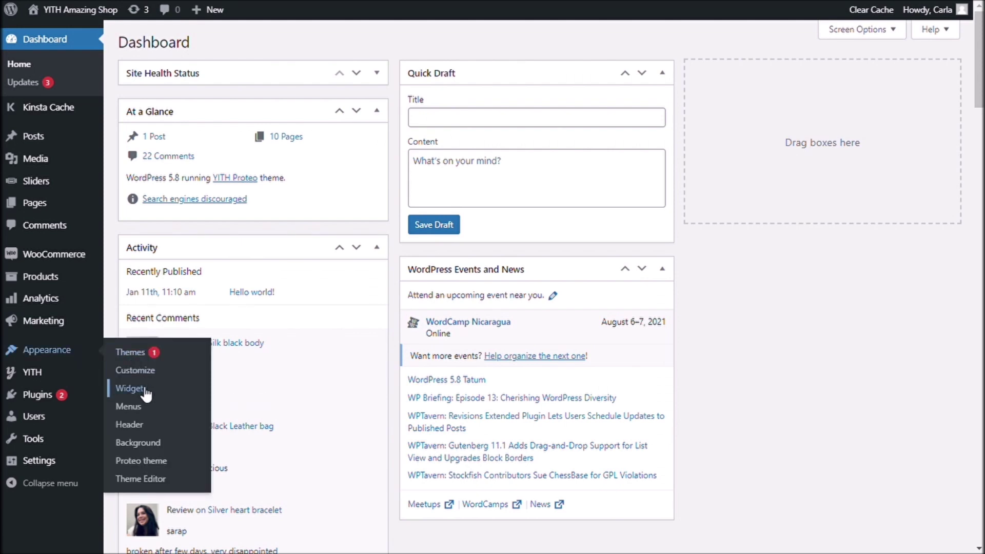
{"action": "mouse_move", "coordinate": [244, 393]}
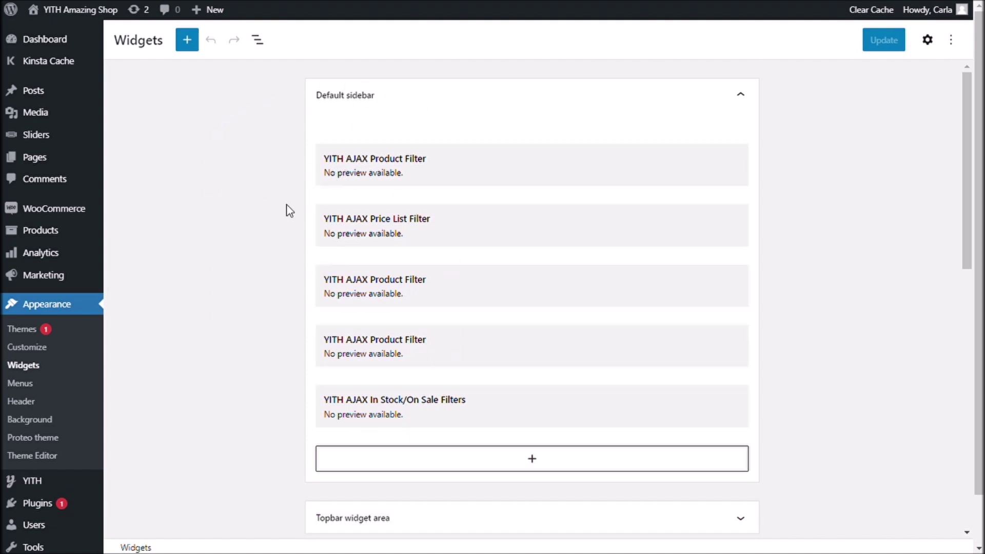
{"action": "scroll", "coordinate": [282, 221], "scroll_direction": "down", "scroll_amount": 1}
{"action": "scroll", "coordinate": [271, 256], "scroll_direction": "down", "scroll_amount": 4}
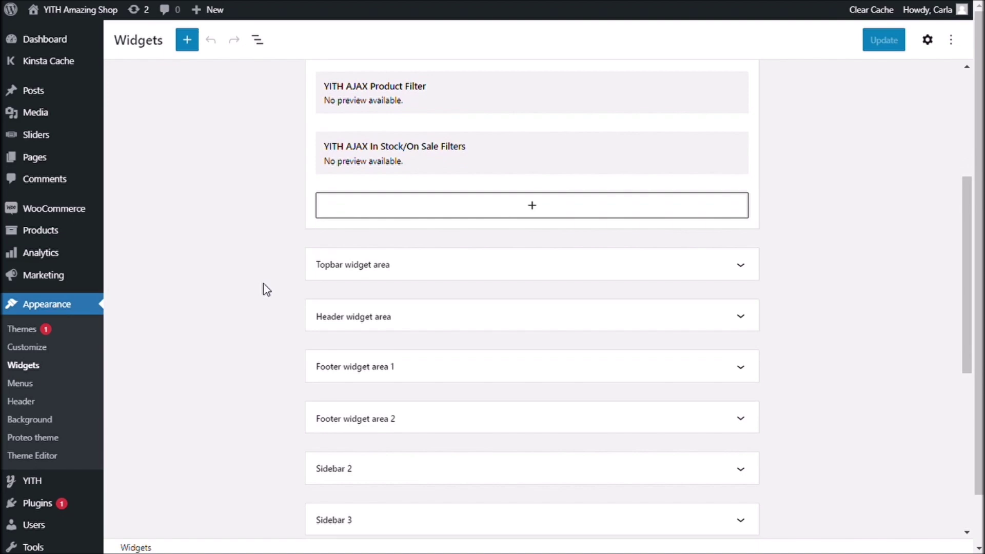
{"action": "scroll", "coordinate": [264, 284], "scroll_direction": "up", "scroll_amount": 5}
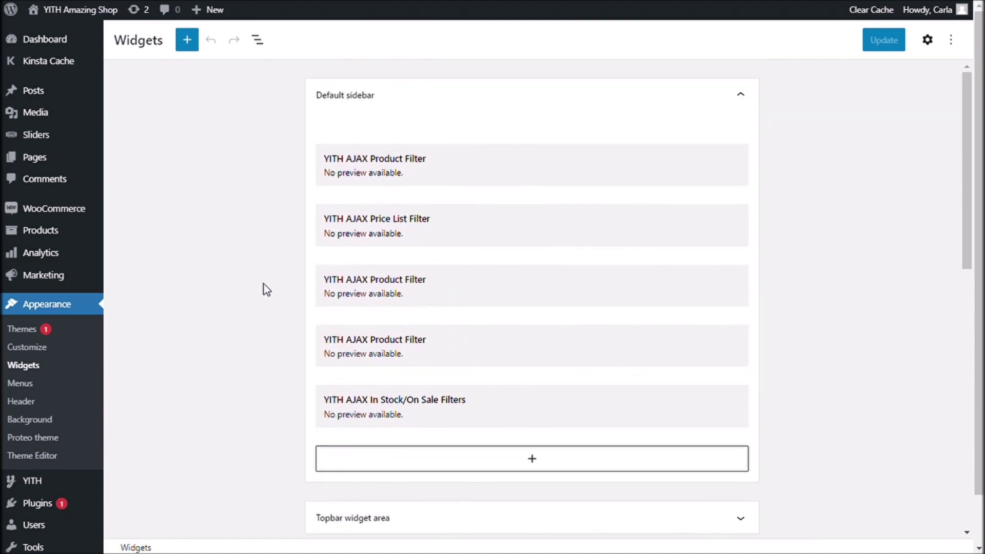
- Expand the first YITH AJAX Product Filter widget to review it, then collapse the Default sidebar
{"action": "left_click", "coordinate": [487, 172]}
{"action": "scroll", "coordinate": [477, 325], "scroll_direction": "down", "scroll_amount": 7}
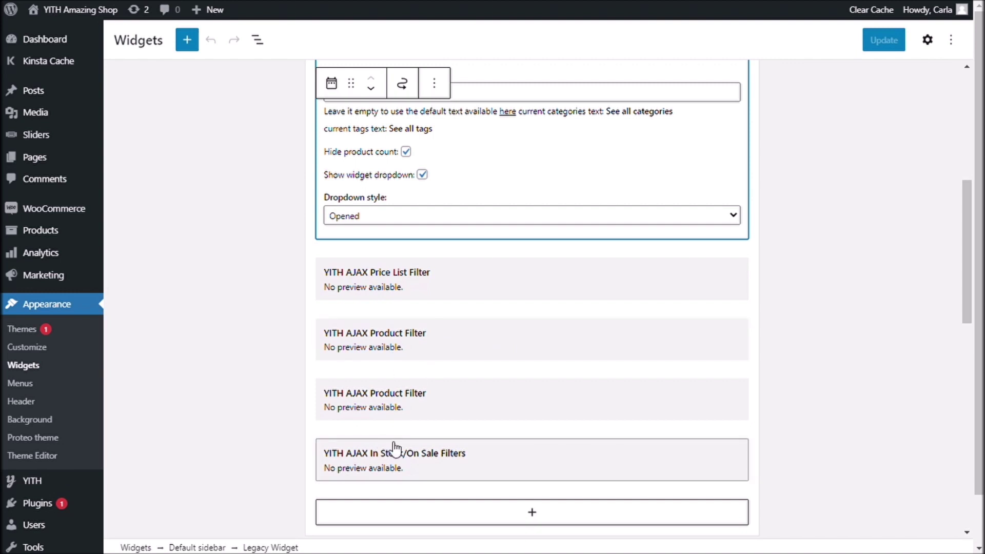
{"action": "scroll", "coordinate": [576, 306], "scroll_direction": "up", "scroll_amount": 5}
{"action": "scroll", "coordinate": [577, 310], "scroll_direction": "up", "scroll_amount": 2}
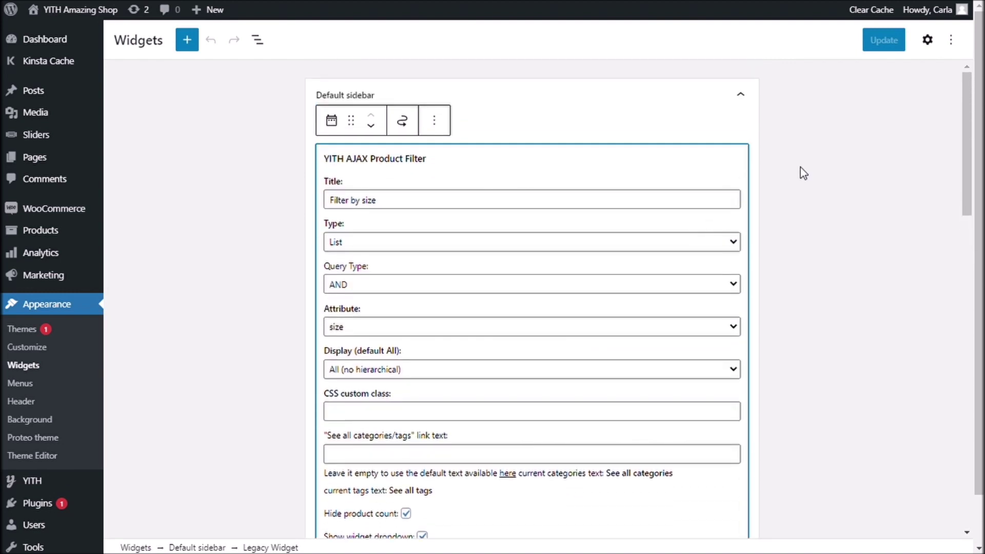
{"action": "left_click", "coordinate": [742, 98]}
- Open YITH > Ajax Product Filter to view its Frontend Settings with the default containers
{"action": "mouse_move", "coordinate": [64, 485]}
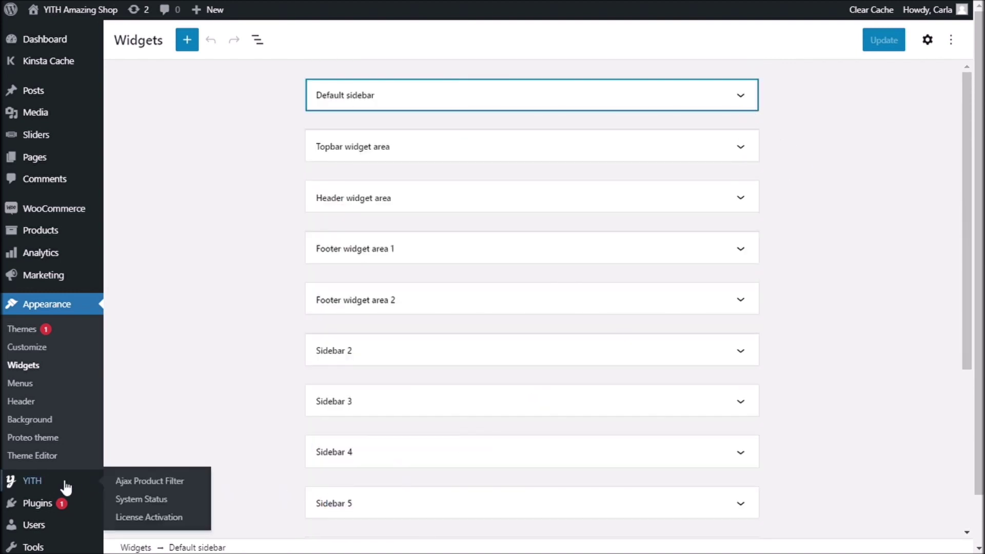
{"action": "left_click", "coordinate": [171, 482]}
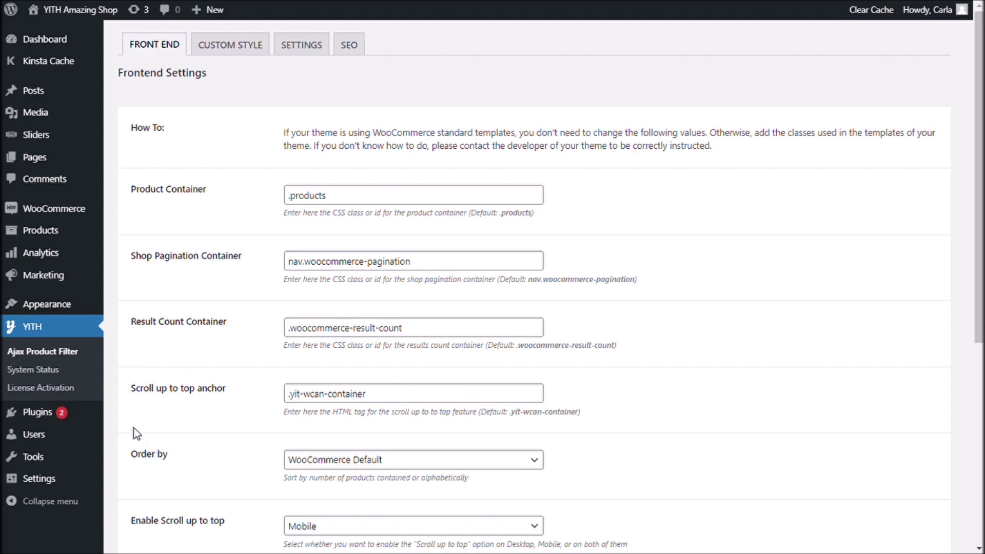
{"action": "mouse_move", "coordinate": [34, 420]}
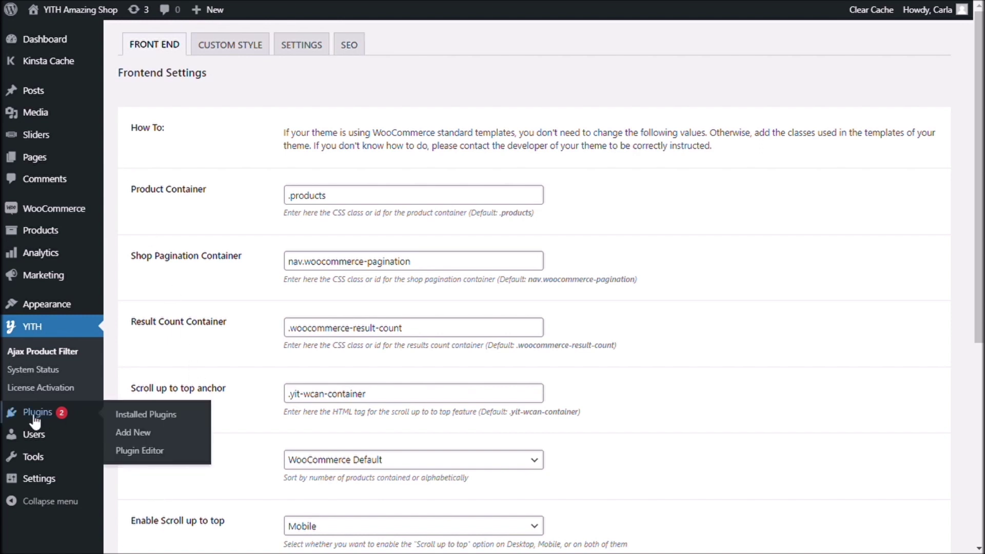
- Filter Installed Plugins to Active and update YITH WooCommerce Ajax Product Filter Premium from 3.11.7
{"action": "left_click", "coordinate": [147, 416]}
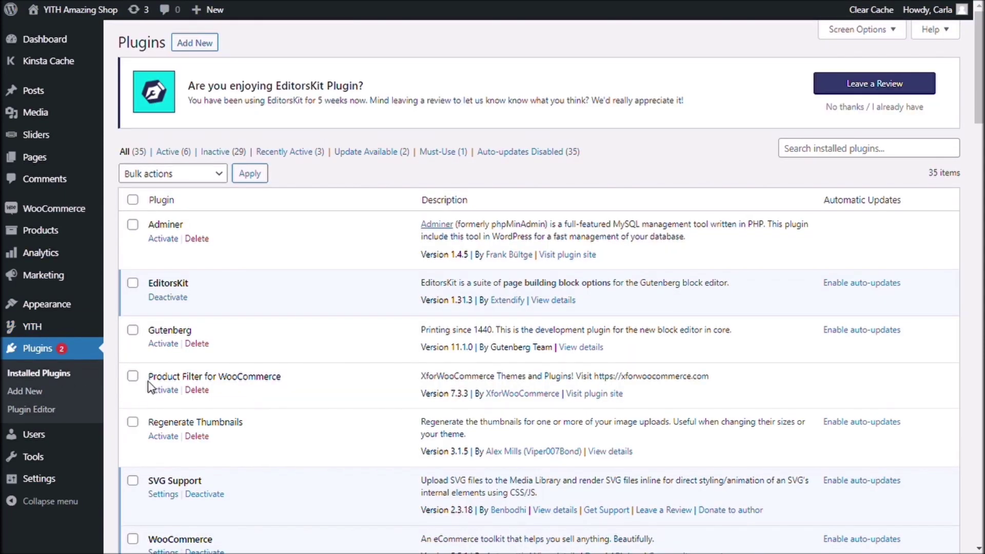
{"action": "left_click", "coordinate": [174, 156]}
{"action": "scroll", "coordinate": [318, 320], "scroll_direction": "down", "scroll_amount": 3}
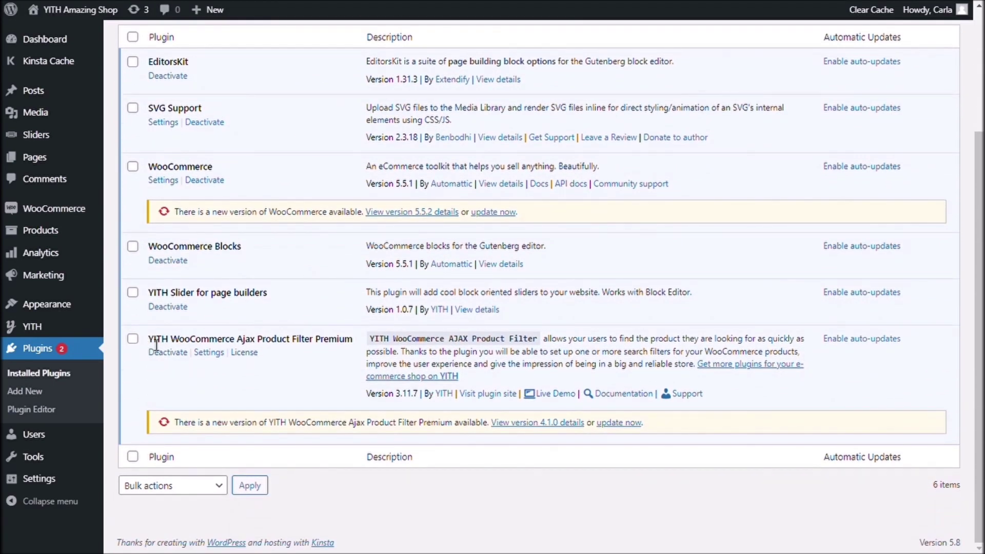
{"action": "left_click_drag", "start_coordinate": [157, 345], "coordinate": [354, 346]}
{"action": "left_click", "coordinate": [345, 355]}
{"action": "left_click", "coordinate": [629, 423]}
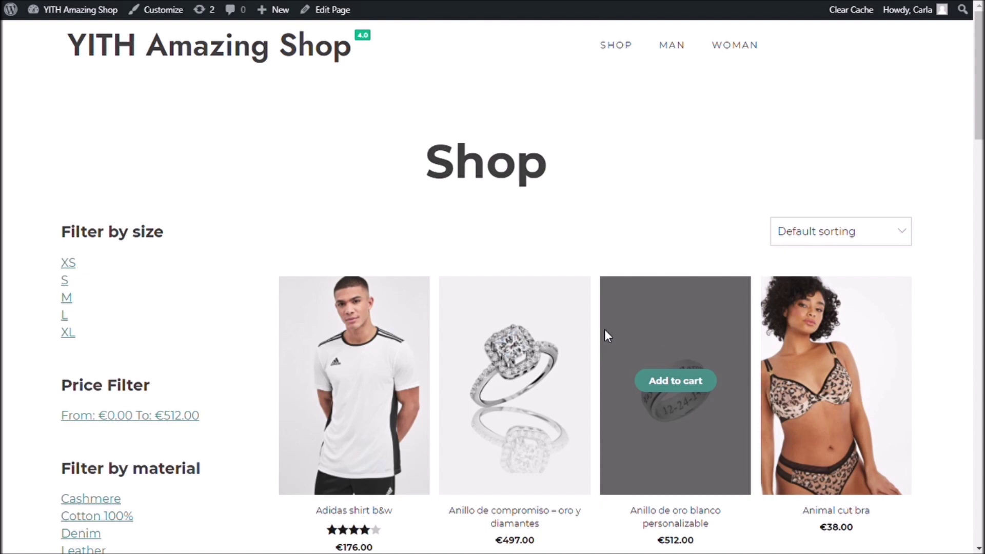
- Scroll the Shop page to check its updated sidebar filters, including the €0.00–€512.00 price range
{"action": "scroll", "coordinate": [213, 305], "scroll_direction": "down", "scroll_amount": 2}
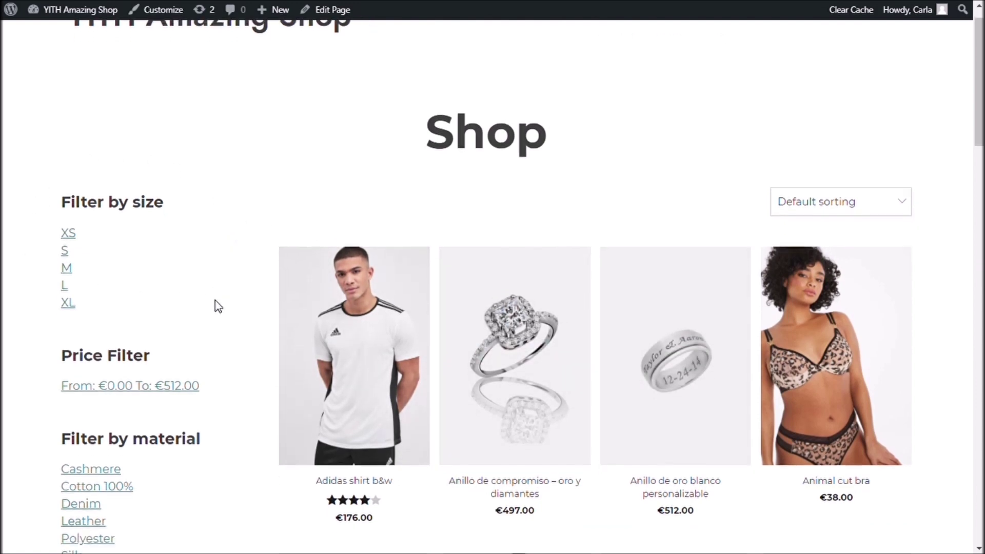
{"action": "scroll", "coordinate": [154, 315], "scroll_direction": "down", "scroll_amount": 2}
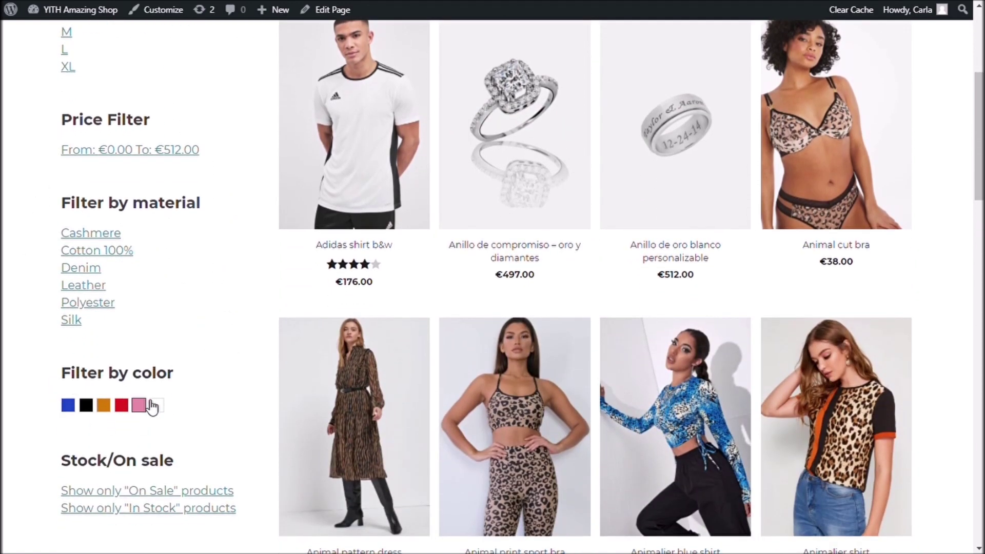
{"action": "scroll", "coordinate": [193, 369], "scroll_direction": "up", "scroll_amount": 4}
{"action": "mouse_move", "coordinate": [665, 314]}
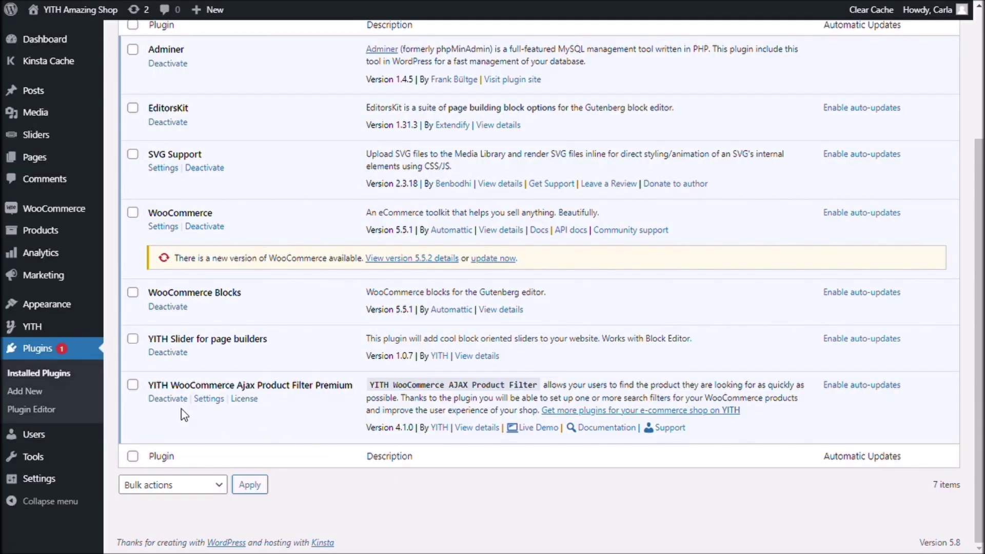
- Open YITH > Ajax Product Filter to see the Filter Presets list with the Default preset
{"action": "mouse_move", "coordinate": [32, 327]}
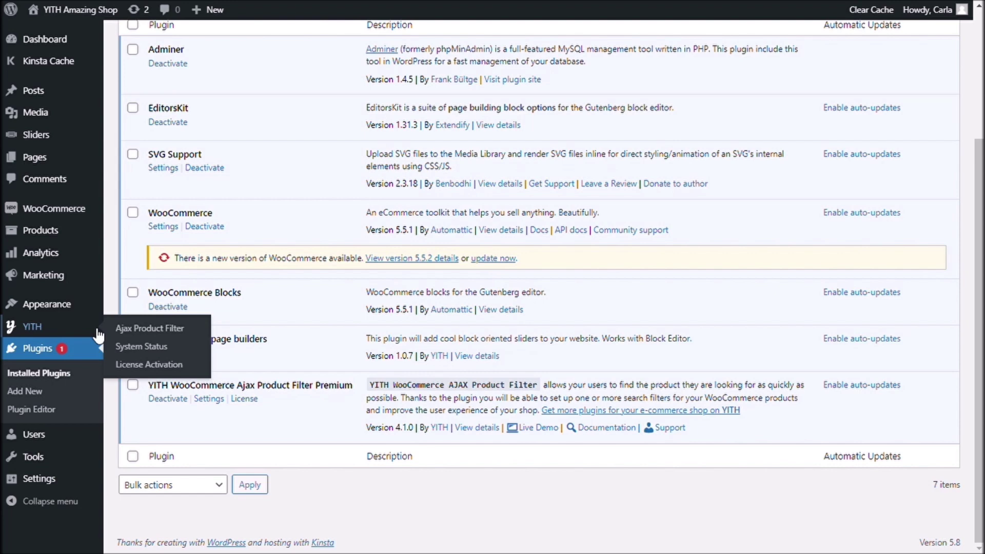
{"action": "left_click", "coordinate": [147, 331]}
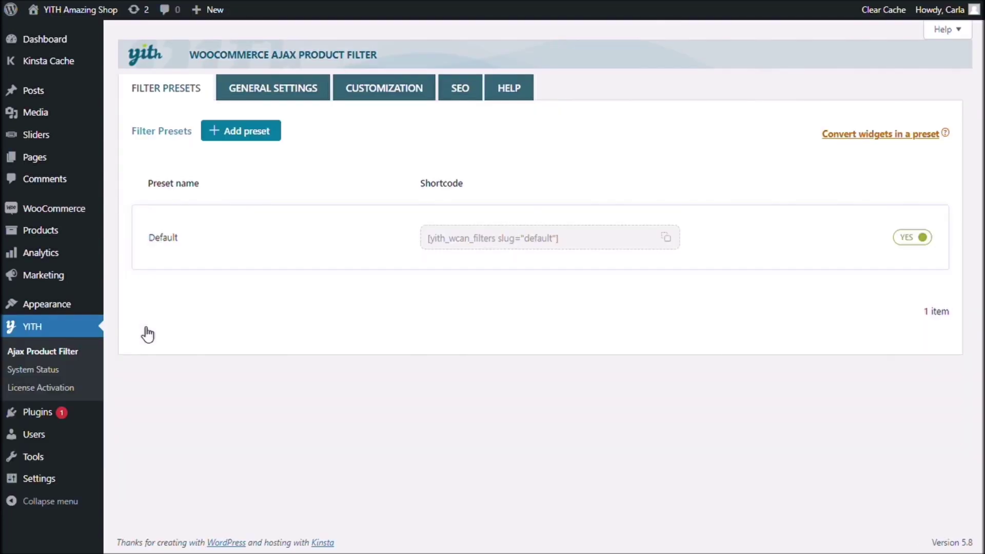
- Convert the legacy sidebar widgets into a new 'Default sidebar' preset (slug sidebar-1)
{"action": "left_click", "coordinate": [896, 137]}
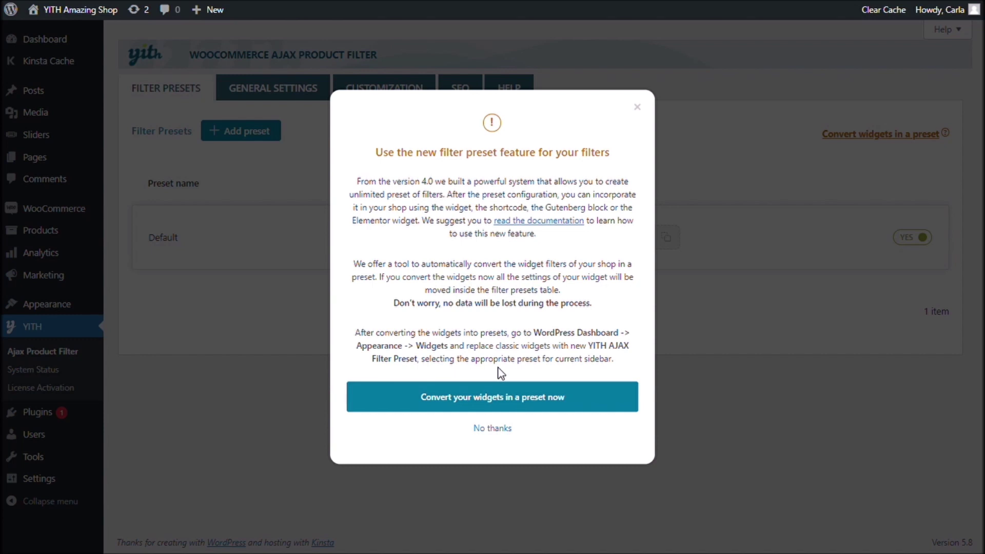
{"action": "left_click", "coordinate": [498, 409]}
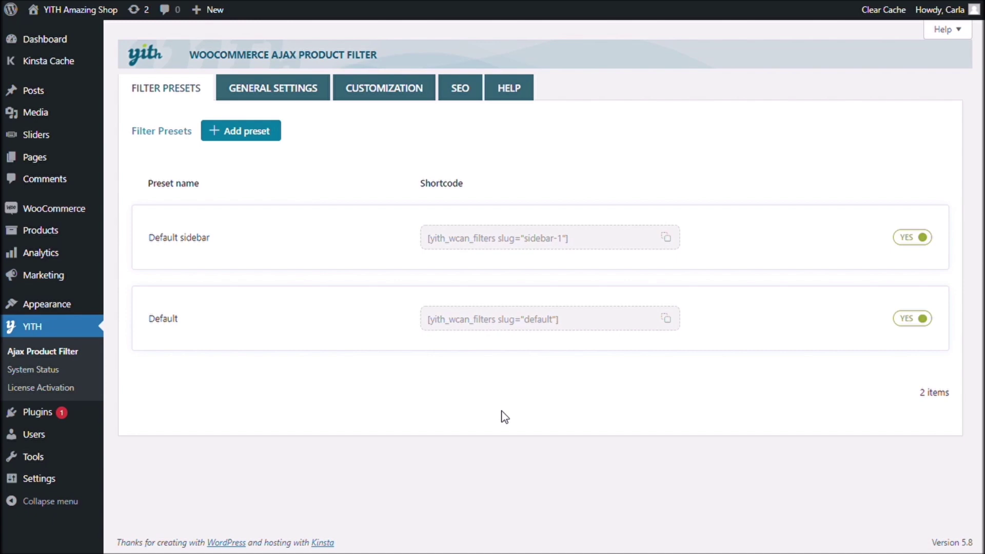
{"action": "mouse_move", "coordinate": [171, 211]}
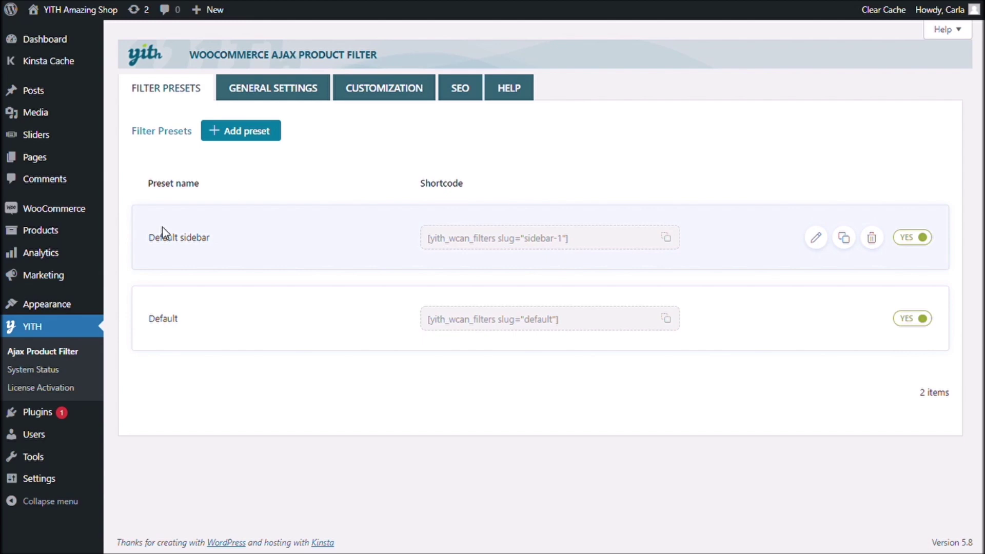
{"action": "left_click", "coordinate": [184, 246]}
{"action": "scroll", "coordinate": [184, 246], "scroll_direction": "down", "scroll_amount": 6}
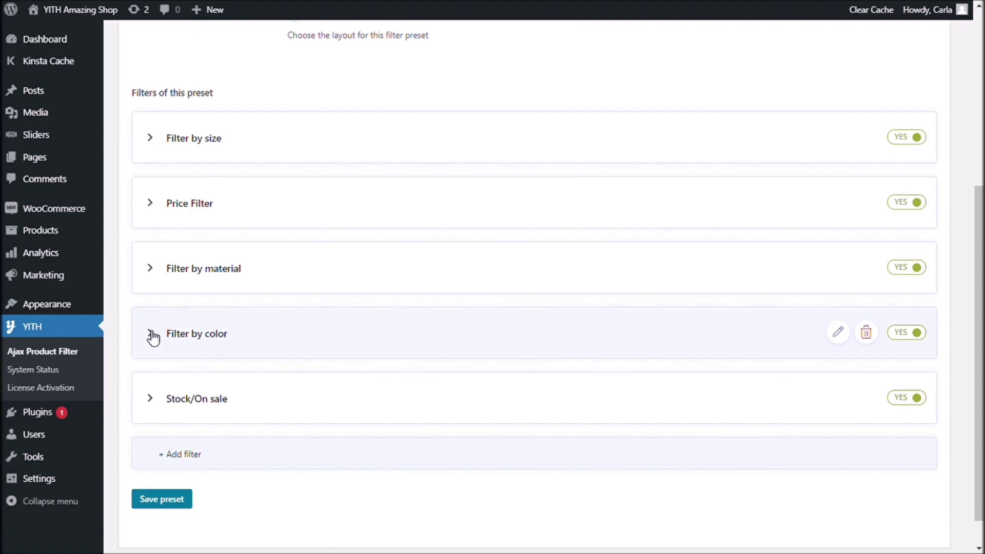
{"action": "left_click", "coordinate": [150, 335]}
{"action": "scroll", "coordinate": [152, 337], "scroll_direction": "down", "scroll_amount": 10}
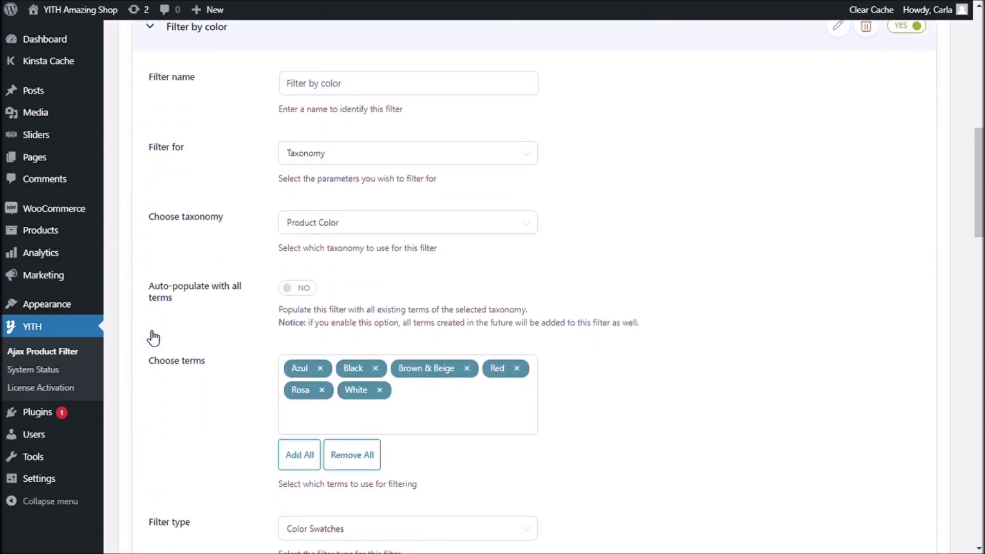
{"action": "scroll", "coordinate": [169, 328], "scroll_direction": "down", "scroll_amount": 2}
{"action": "scroll", "coordinate": [302, 164], "scroll_direction": "up", "scroll_amount": 1}
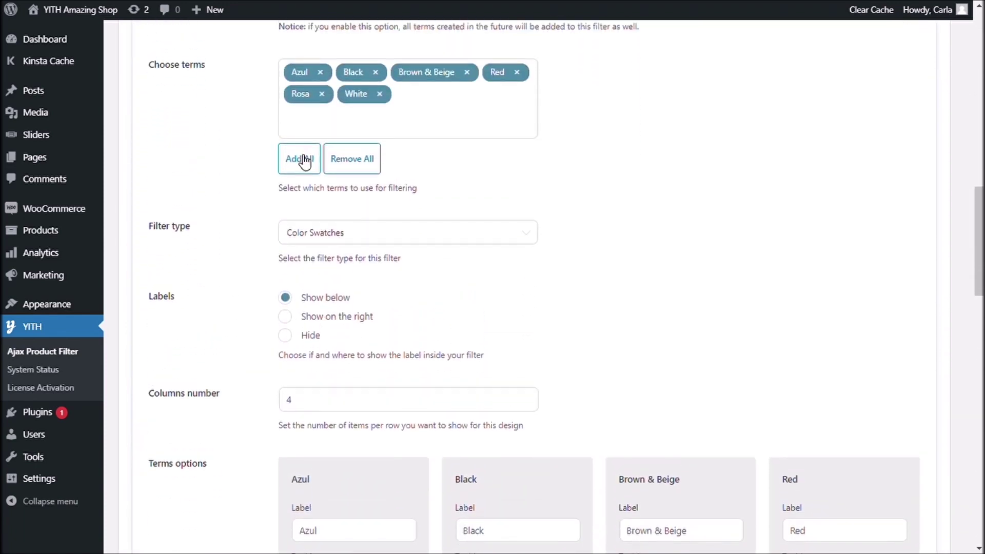
{"action": "scroll", "coordinate": [456, 259], "scroll_direction": "down", "scroll_amount": 6}
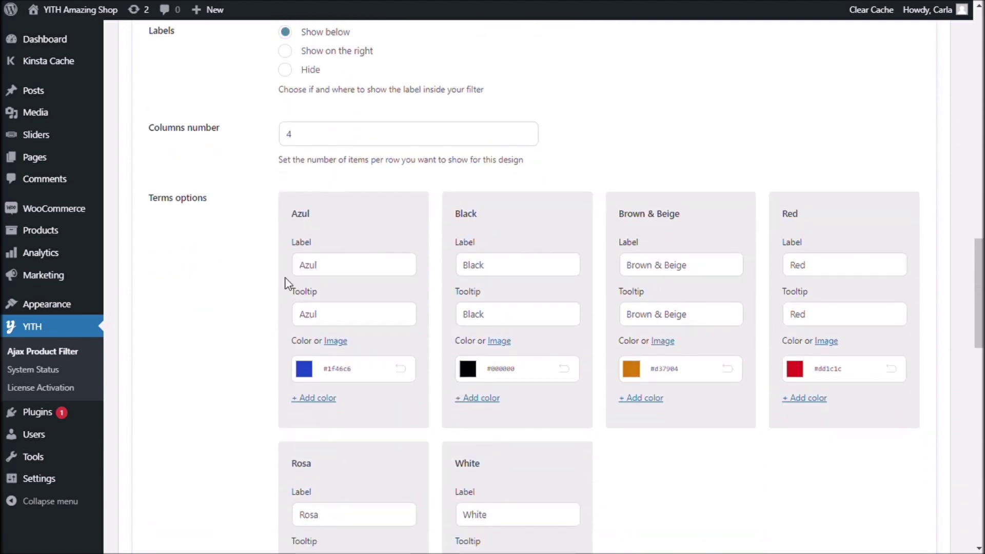
{"action": "scroll", "coordinate": [586, 459], "scroll_direction": "down", "scroll_amount": 2}
{"action": "scroll", "coordinate": [695, 425], "scroll_direction": "down", "scroll_amount": 1}
{"action": "scroll", "coordinate": [694, 425], "scroll_direction": "up", "scroll_amount": 7}
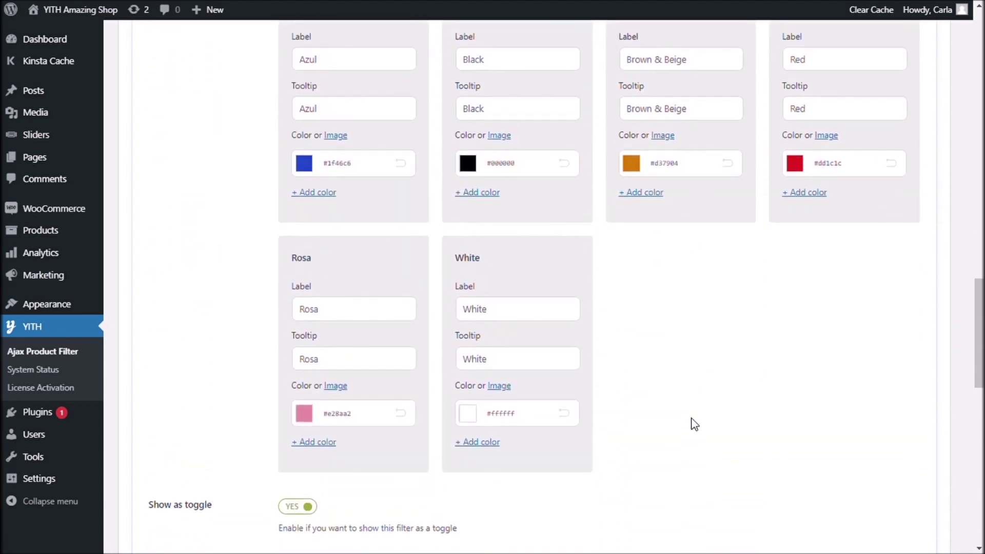
{"action": "scroll", "coordinate": [692, 423], "scroll_direction": "up", "scroll_amount": 3}
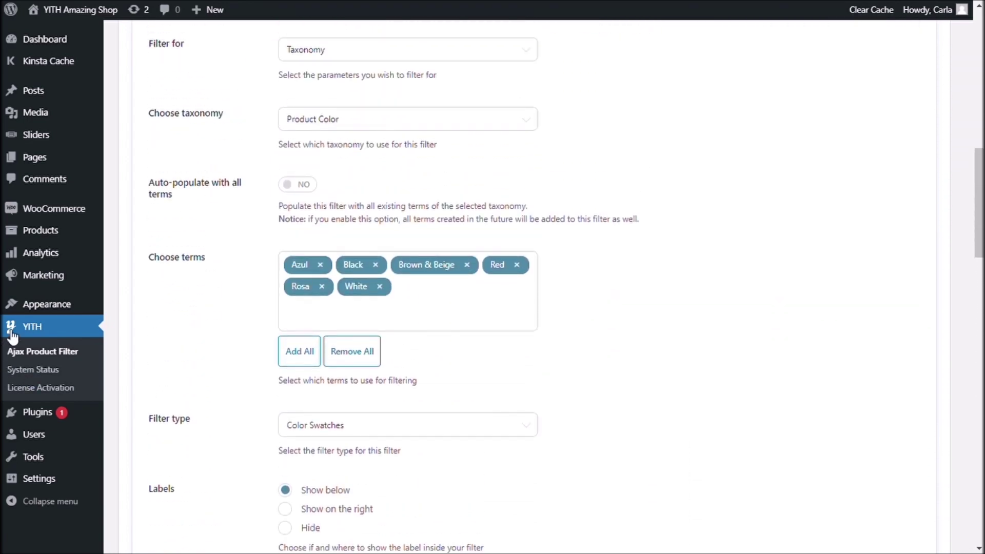
{"action": "scroll", "coordinate": [219, 275], "scroll_direction": "up", "scroll_amount": 2}
{"action": "scroll", "coordinate": [219, 276], "scroll_direction": "up", "scroll_amount": 8}
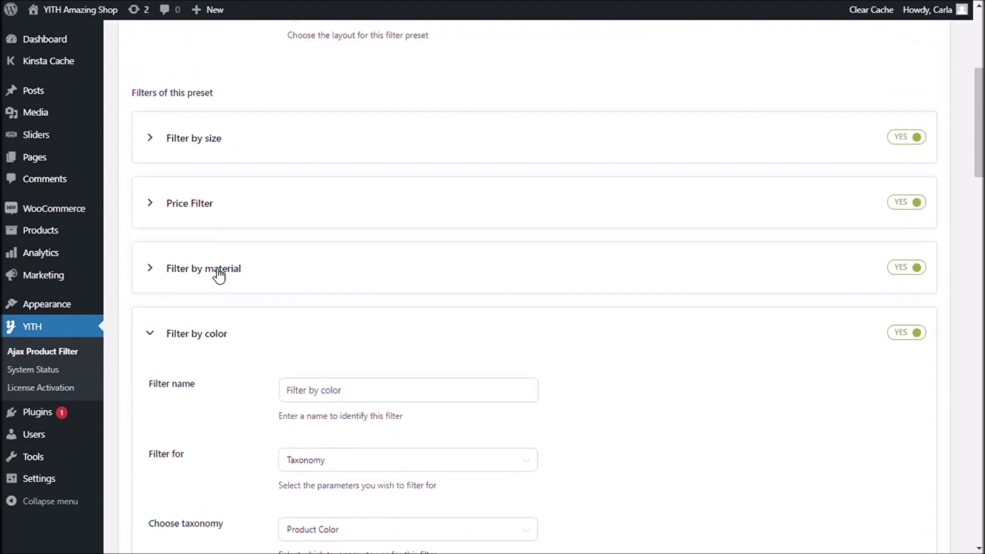
{"action": "scroll", "coordinate": [219, 275], "scroll_direction": "up", "scroll_amount": 1}
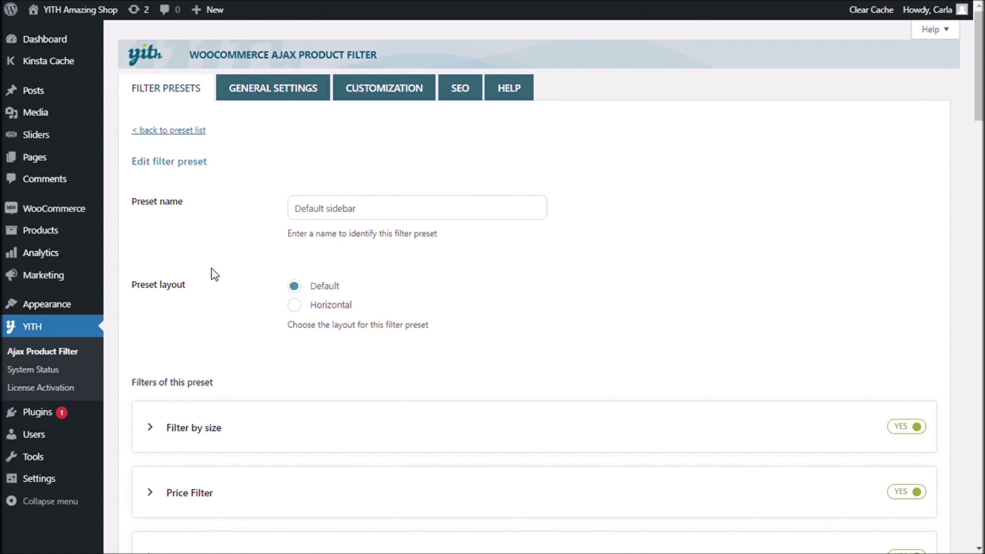
{"action": "mouse_move", "coordinate": [66, 307]}
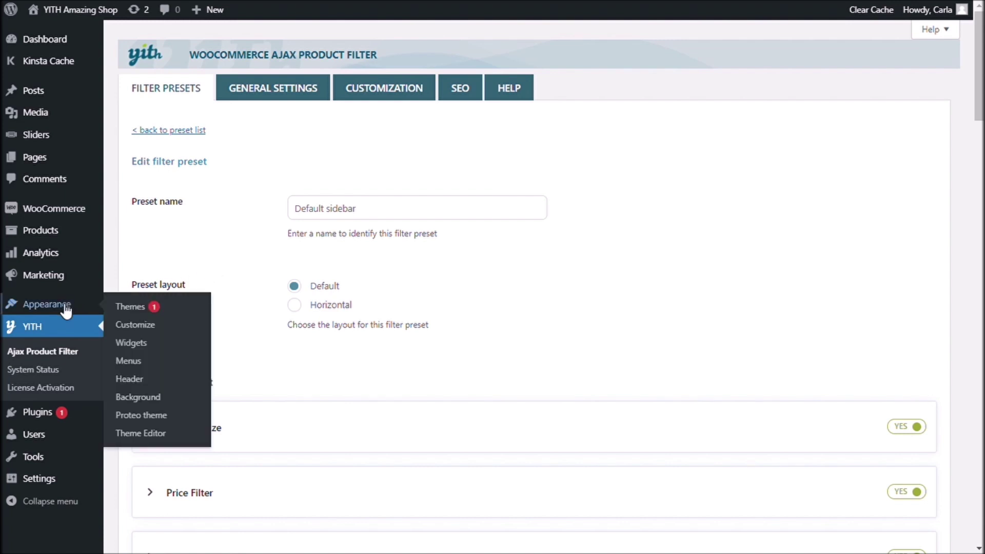
- Open the Widgets editor and remove the first old YITH size filter block from Default sidebar
{"action": "left_click", "coordinate": [148, 343]}
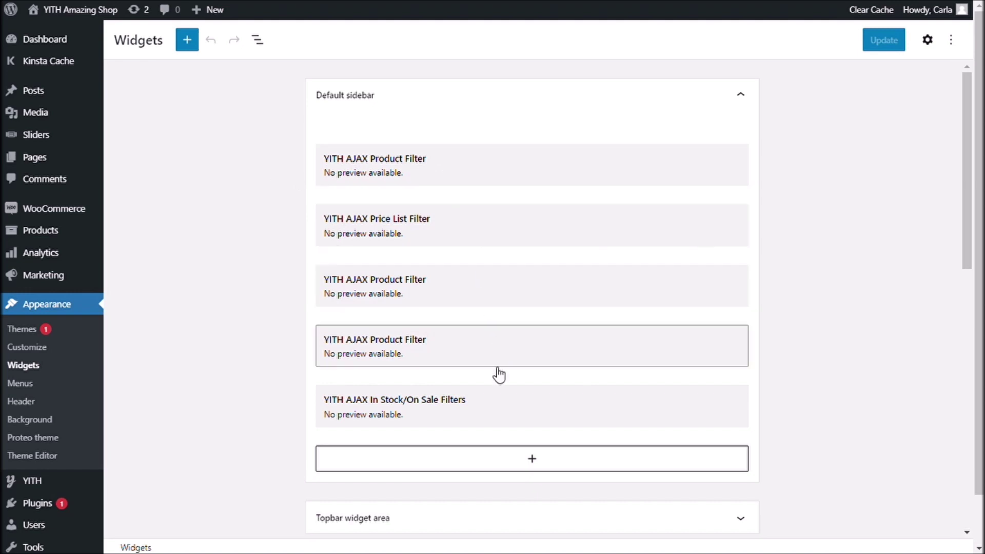
{"action": "left_click", "coordinate": [712, 167]}
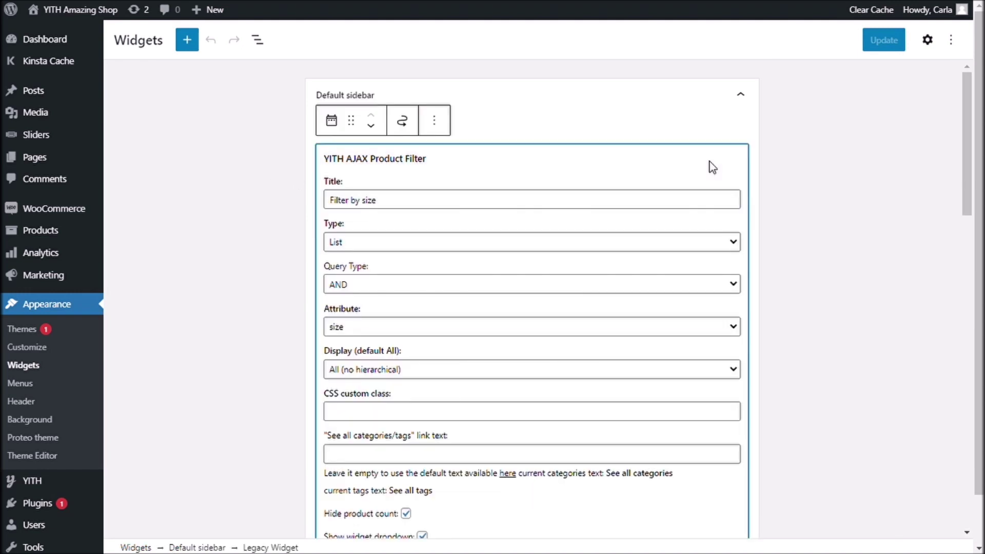
{"action": "left_click", "coordinate": [441, 123]}
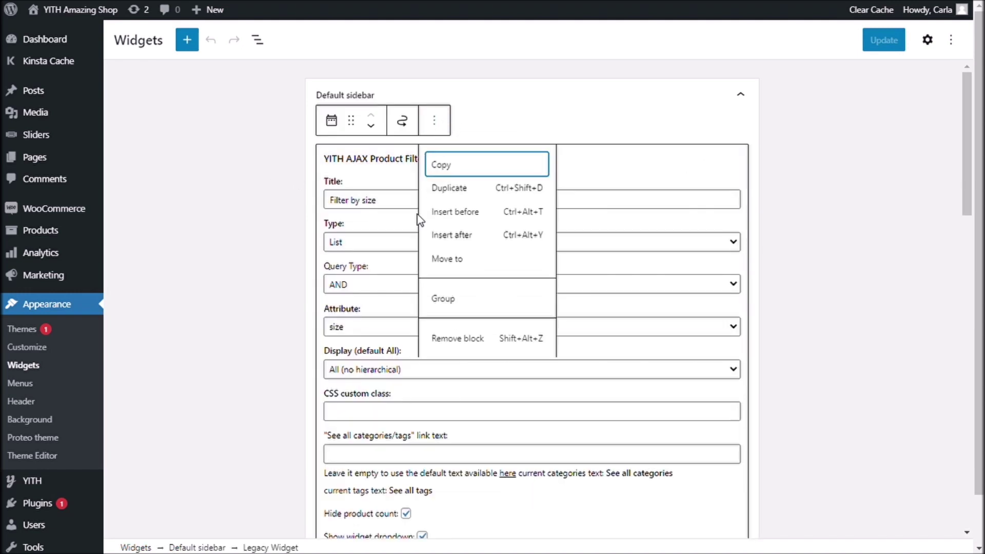
{"action": "left_click", "coordinate": [468, 339]}
- Remove the remaining old YITH filter widgets, including the price list, and save the emptied sidebar
{"action": "left_click", "coordinate": [699, 170]}
{"action": "key", "text": "shift+alt+z"}
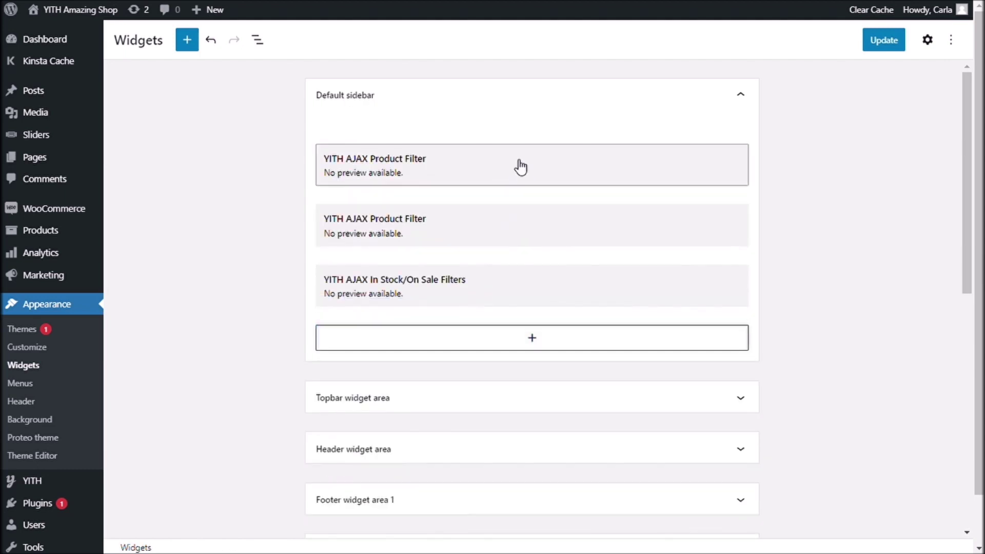
{"action": "key", "text": "shift+alt+z"}
{"action": "left_click", "coordinate": [520, 167]}
{"action": "left_click", "coordinate": [433, 121]}
{"action": "left_click", "coordinate": [472, 338]}
{"action": "left_click", "coordinate": [472, 339]}
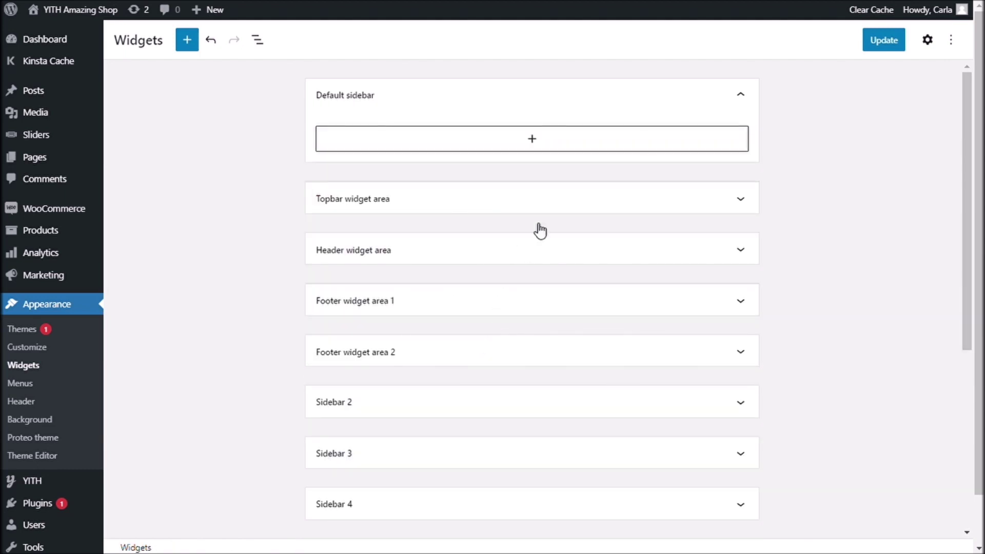
{"action": "left_click", "coordinate": [879, 50]}
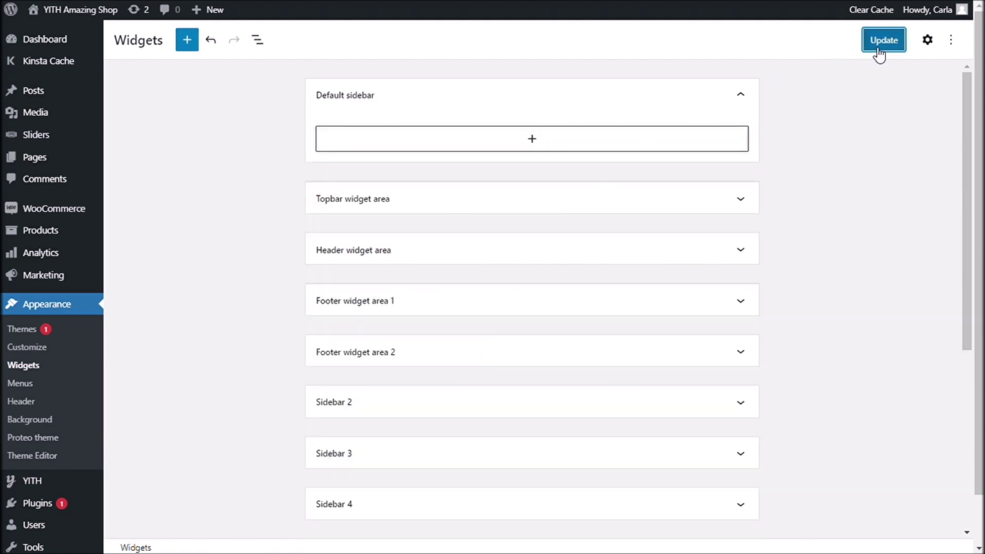
{"action": "left_click", "coordinate": [878, 51]}
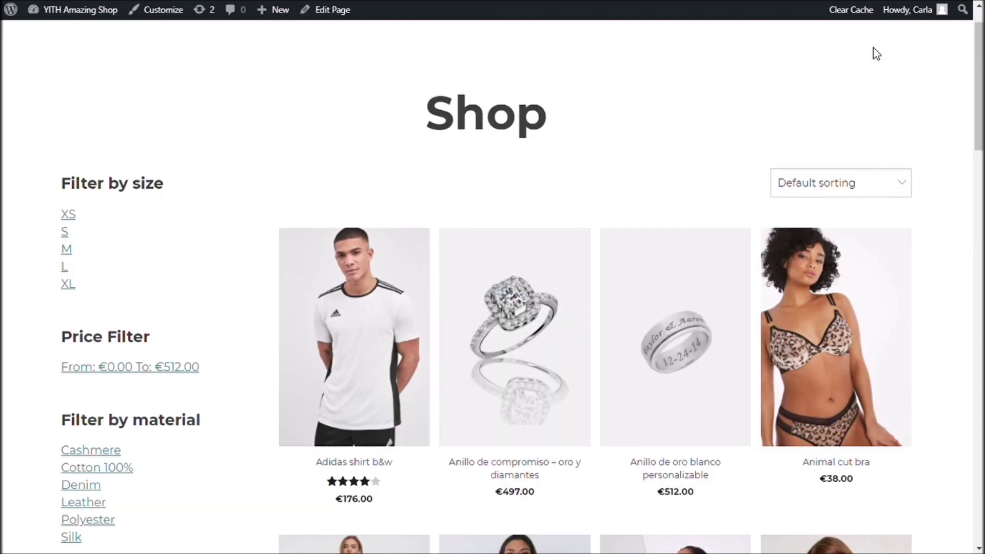
- Reload the Shop page to confirm its sidebar filters are gone
{"action": "key", "text": "F5"}
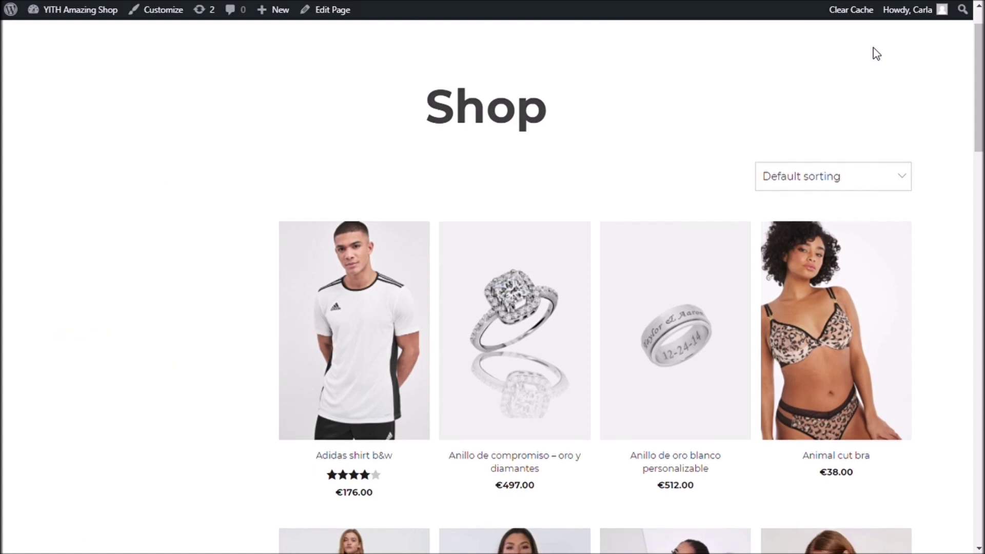
{"action": "scroll", "coordinate": [873, 47], "scroll_direction": "up", "scroll_amount": 2}
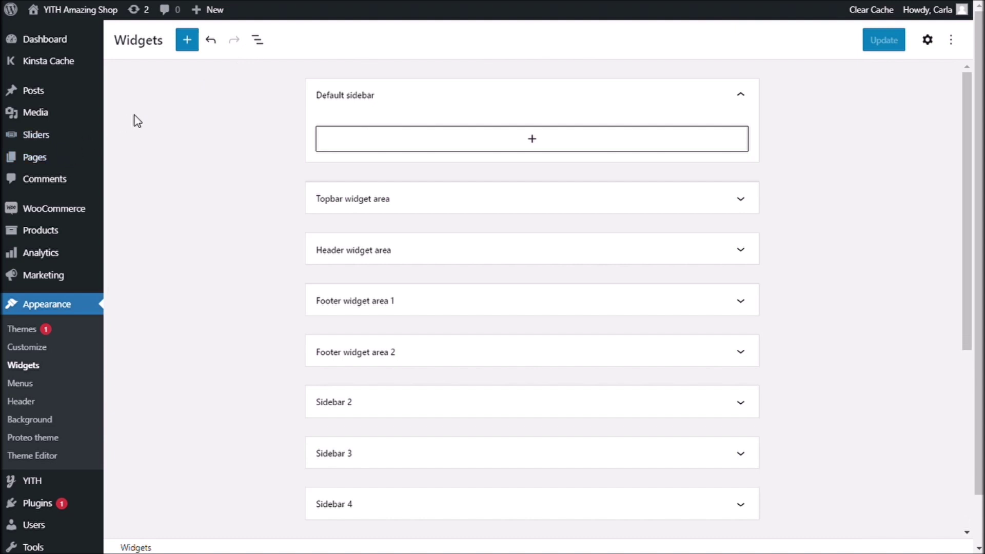
- Insert a YITH AJAX Filters Preset block (found via 'prese') set to 'Default sidebar', then save
{"action": "left_click", "coordinate": [533, 140]}
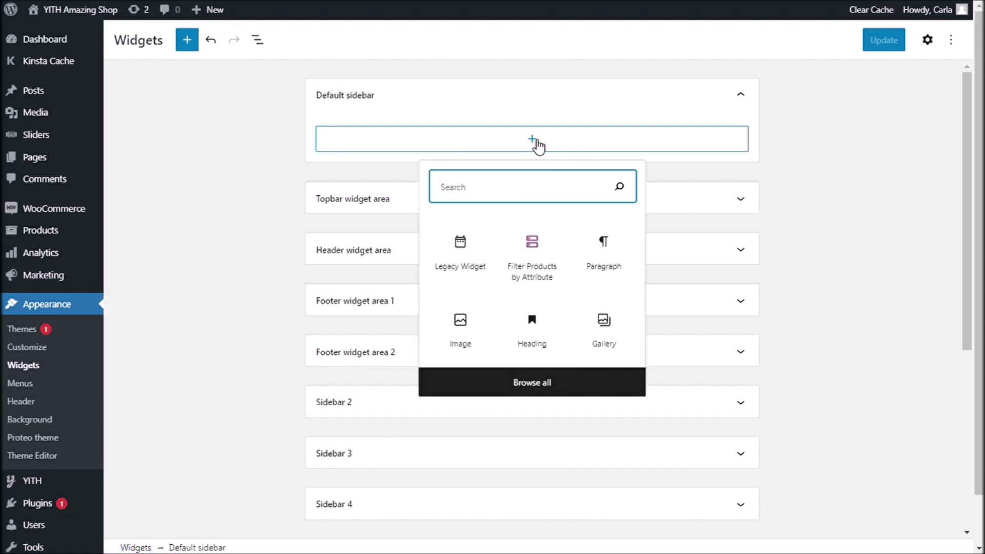
{"action": "type", "text": "prese"}
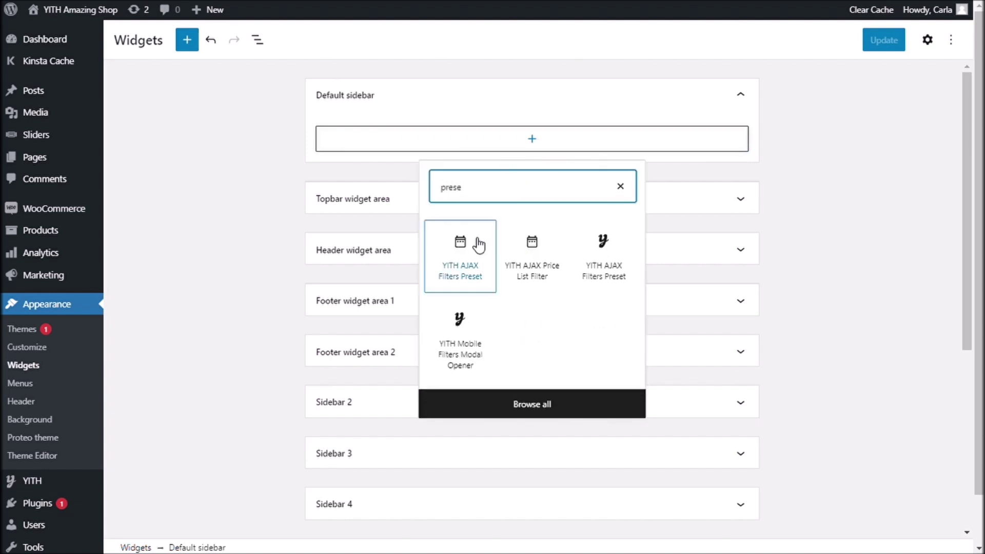
{"action": "left_click", "coordinate": [478, 285]}
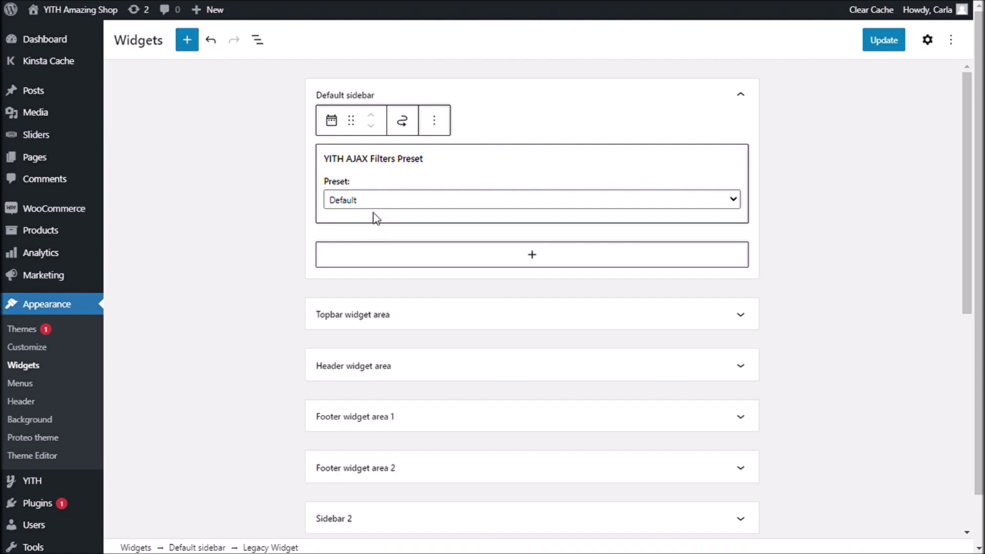
{"action": "left_click", "coordinate": [369, 227]}
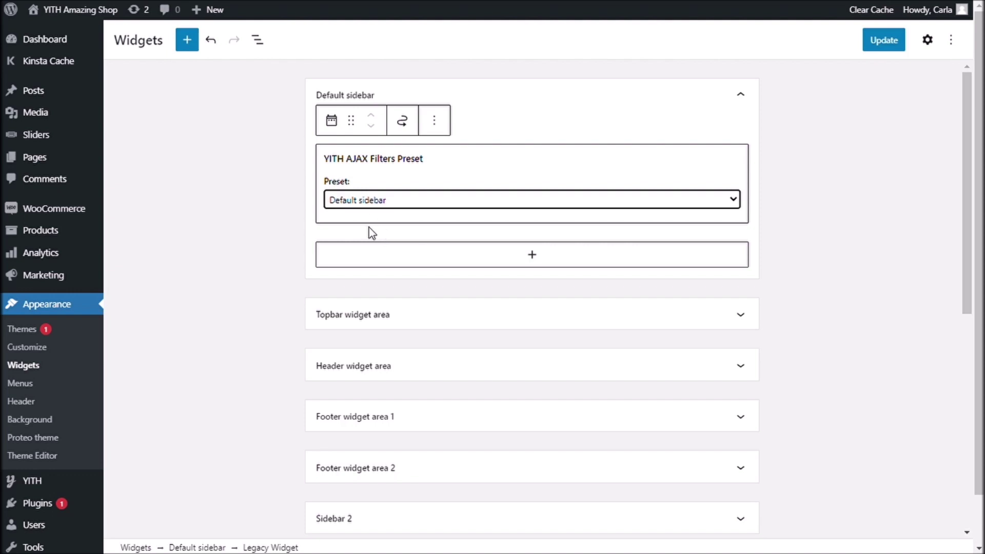
{"action": "left_click", "coordinate": [867, 48]}
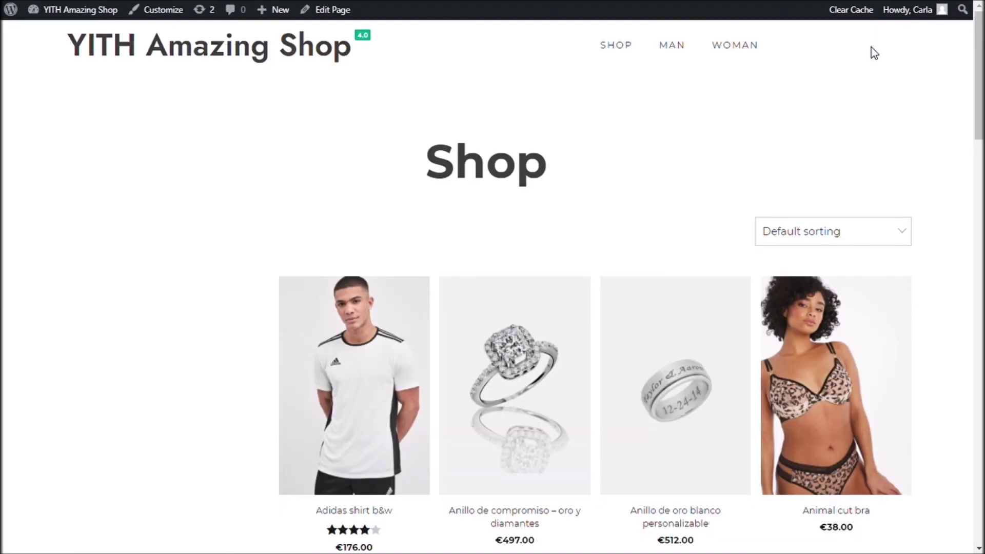
- Reload the Shop page to check the new size, price, material, colour and stock filters, then return to Widgets
{"action": "key", "text": "F5"}
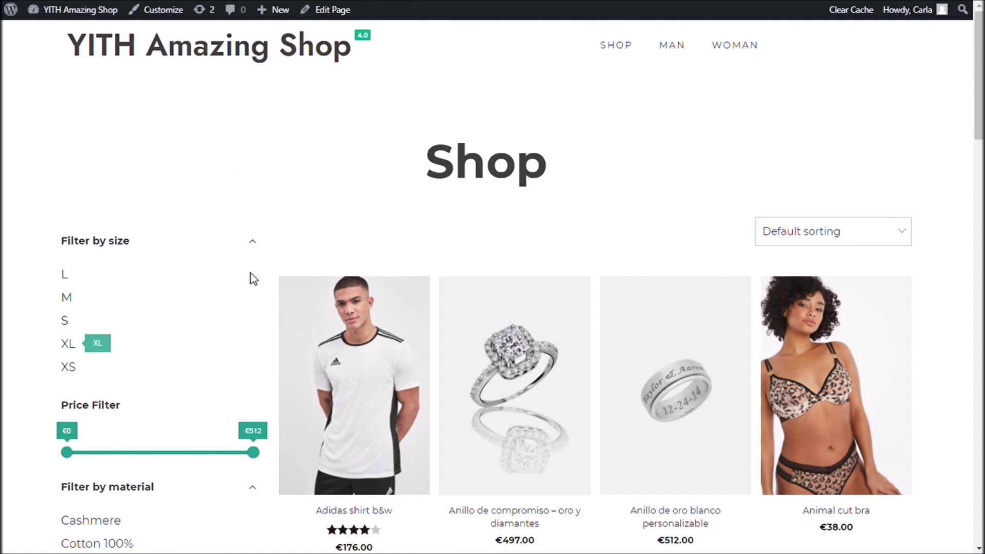
{"action": "scroll", "coordinate": [236, 259], "scroll_direction": "down", "scroll_amount": 5}
{"action": "scroll", "coordinate": [236, 241], "scroll_direction": "down", "scroll_amount": 5}
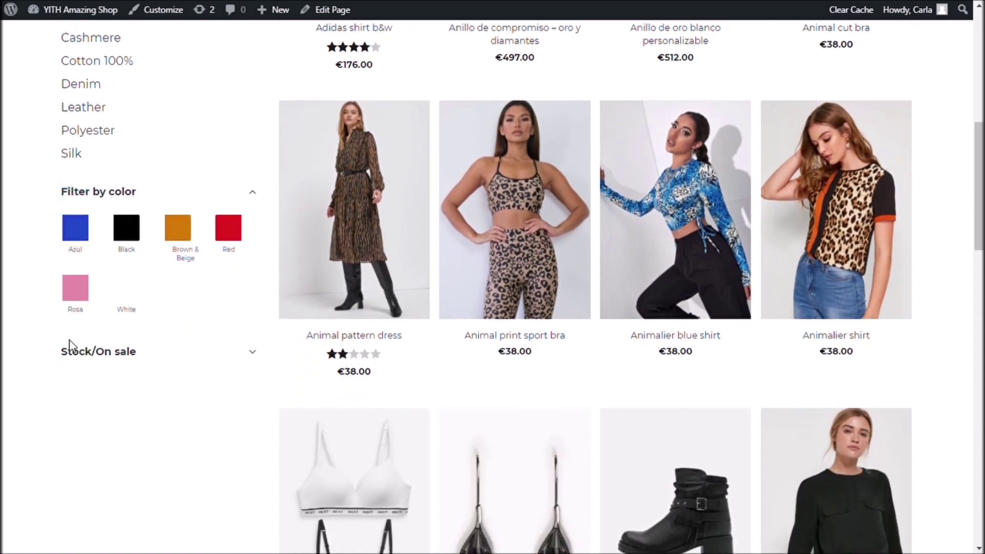
{"action": "scroll", "coordinate": [185, 357], "scroll_direction": "up", "scroll_amount": 2}
{"action": "scroll", "coordinate": [185, 357], "scroll_direction": "up", "scroll_amount": 8}
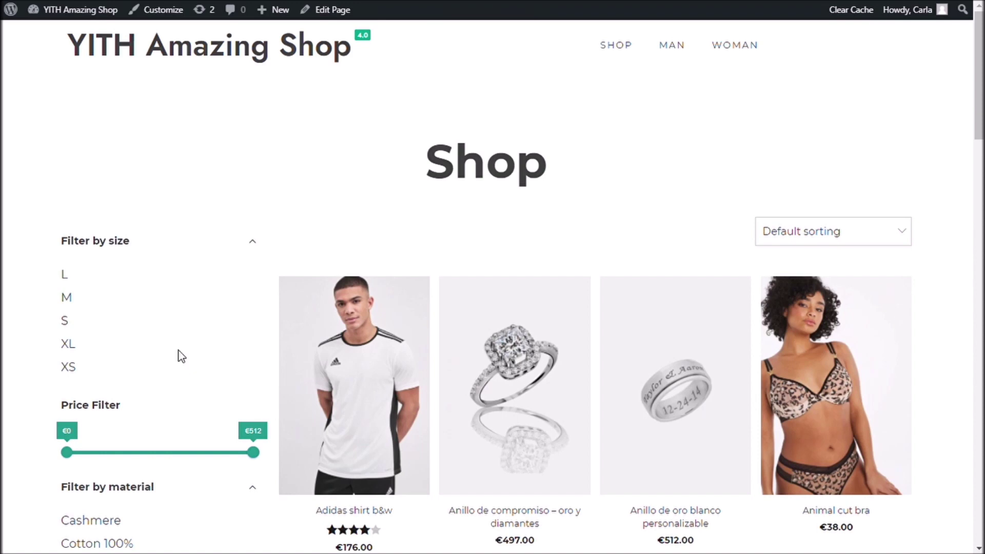
{"action": "key", "text": "ctrl+Tab"}
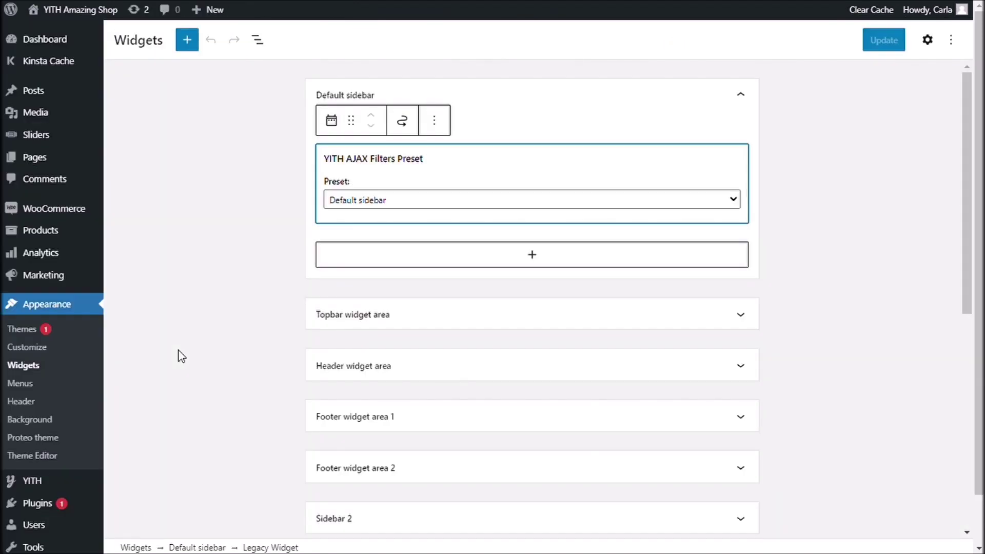
- Go to YITH Ajax Product Filter's Filter Presets list with Default sidebar and Default
{"action": "mouse_move", "coordinate": [68, 482]}
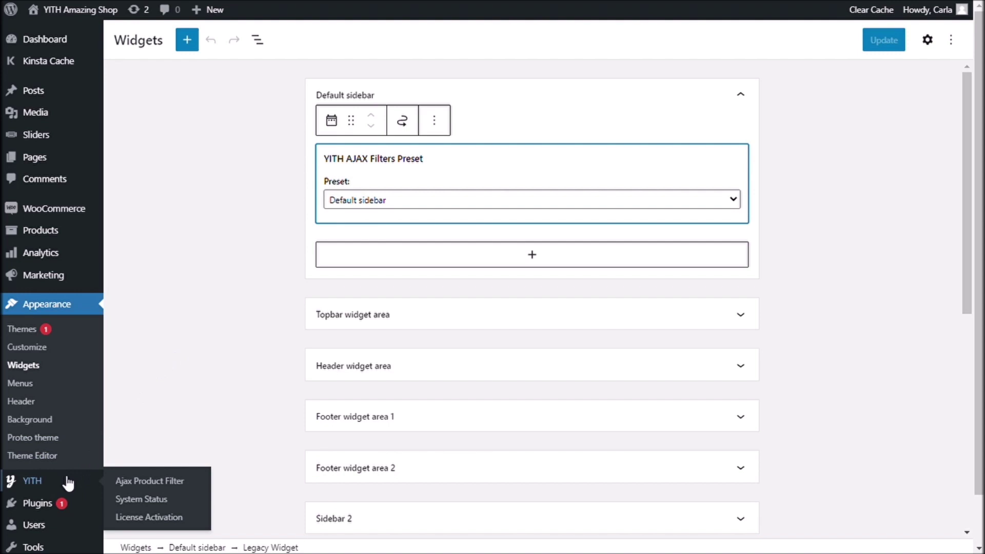
{"action": "left_click", "coordinate": [139, 483]}
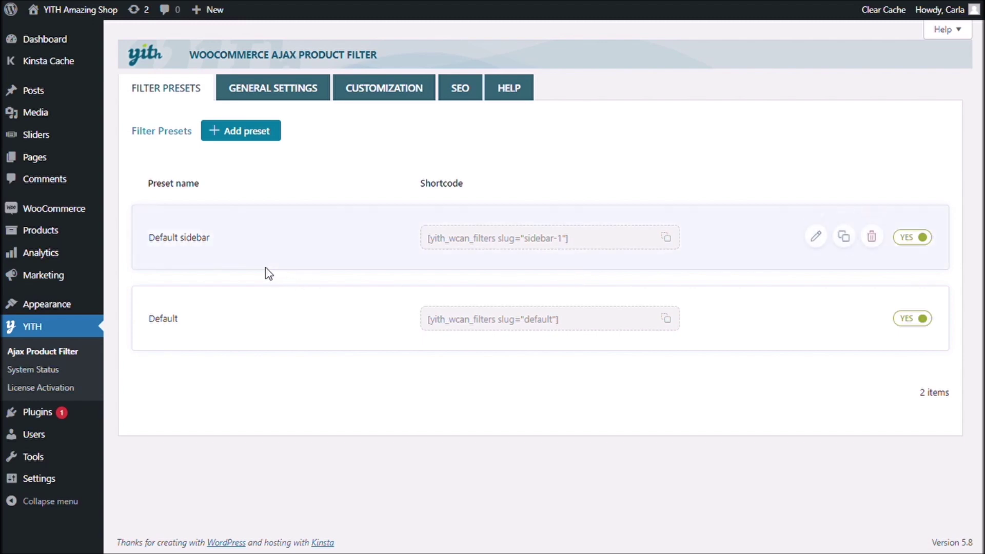
- Open the Default sidebar preset and review its Filter by size settings: XS–XL terms, Text type
{"action": "left_click", "coordinate": [180, 239]}
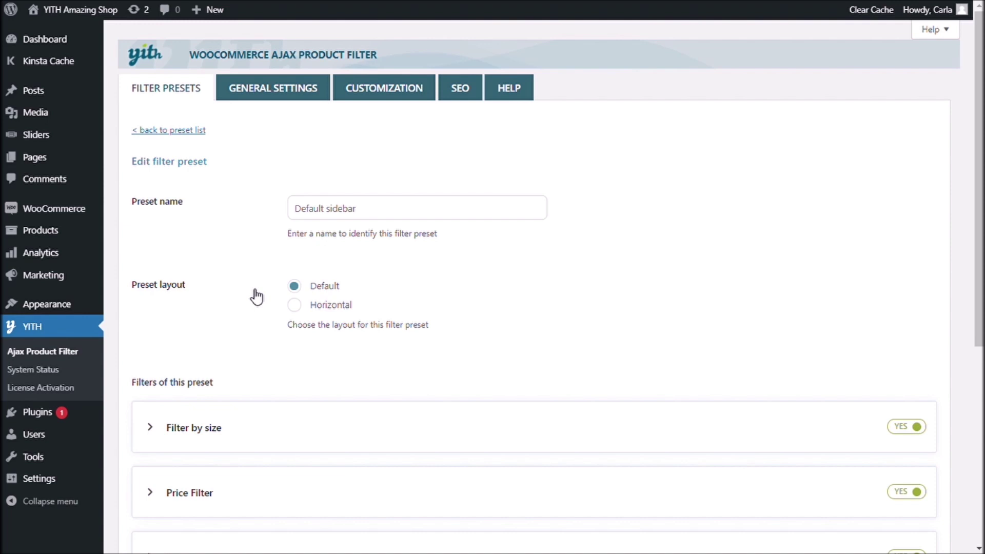
{"action": "scroll", "coordinate": [254, 295], "scroll_direction": "down", "scroll_amount": 5}
{"action": "left_click", "coordinate": [169, 216]}
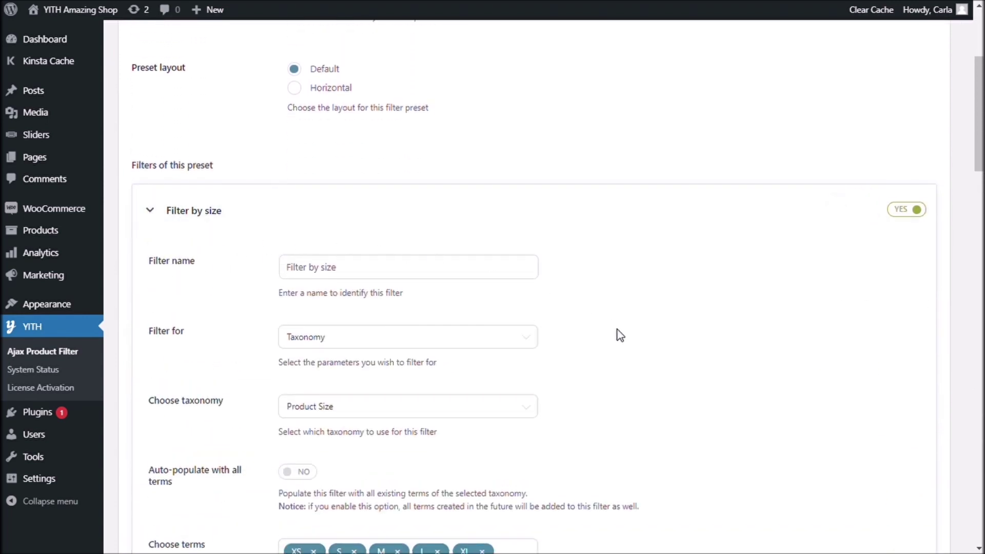
{"action": "scroll", "coordinate": [619, 335], "scroll_direction": "down", "scroll_amount": 5}
{"action": "scroll", "coordinate": [699, 303], "scroll_direction": "down", "scroll_amount": 7}
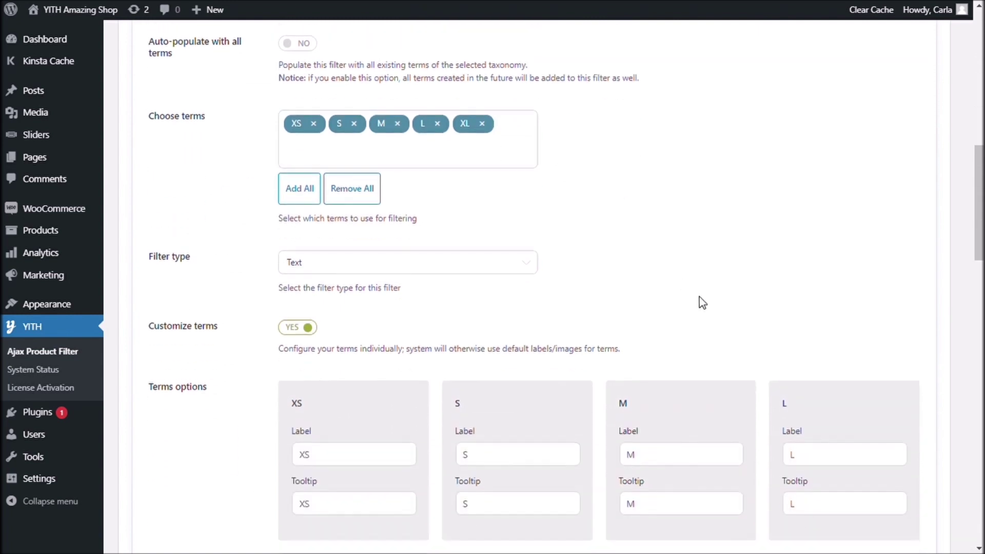
{"action": "scroll", "coordinate": [679, 204], "scroll_direction": "down", "scroll_amount": 3}
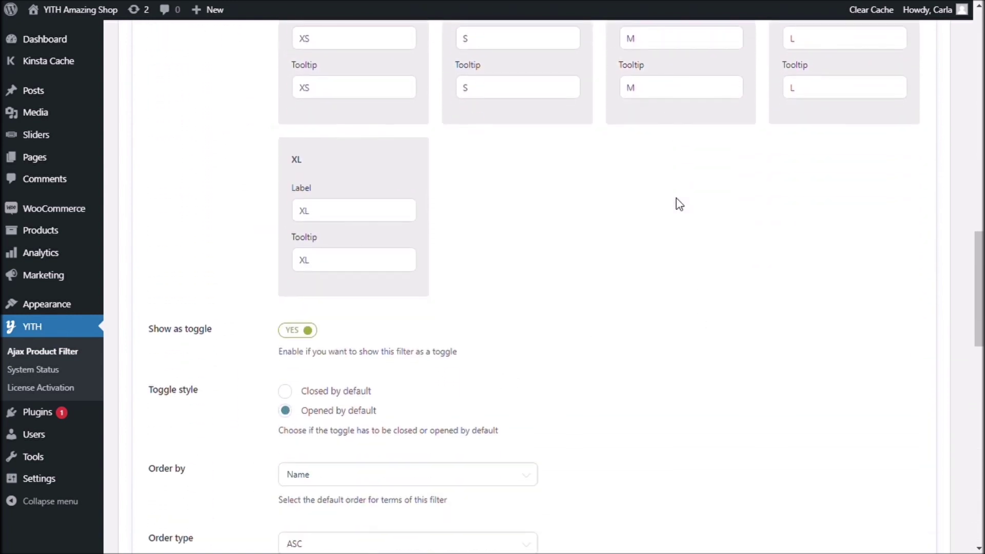